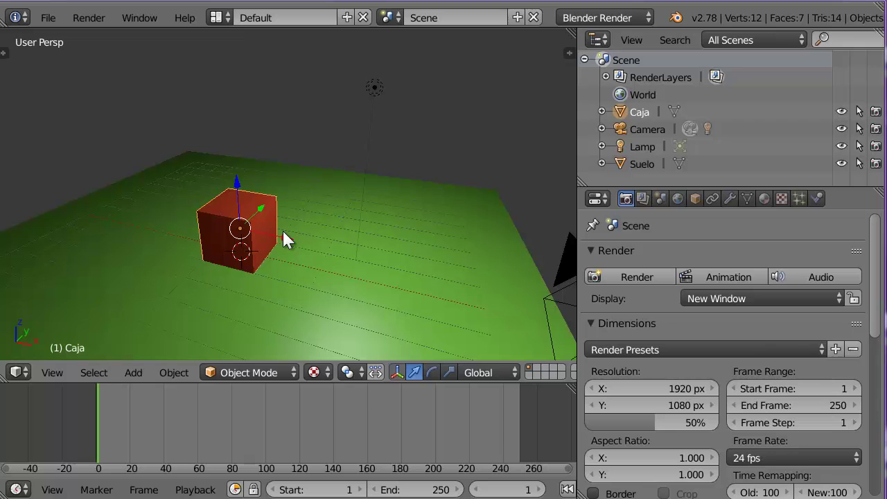
Step: Switch to the Game Logic screen layout with Texture viewport shading
left_click(216, 17)
left_click(249, 128)
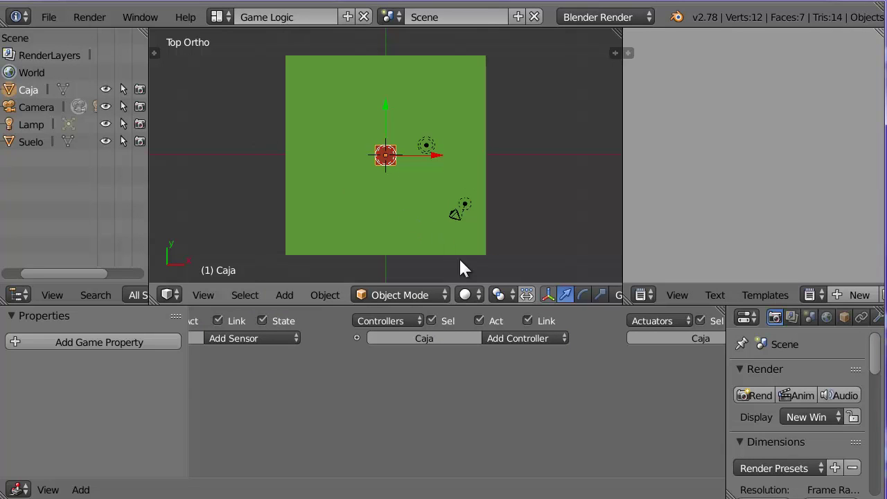
left_click(470, 288)
left_click(508, 223)
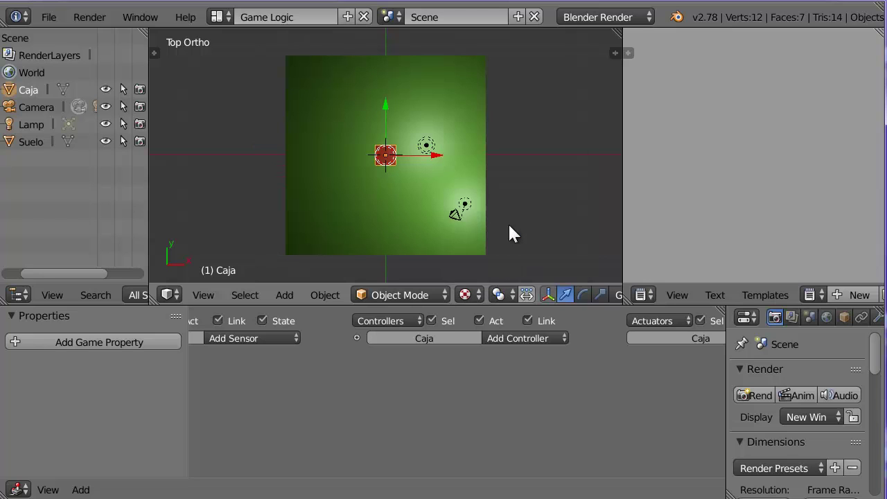
Step: View the scene through the camera and select the floor Suelo
key("KP_0")
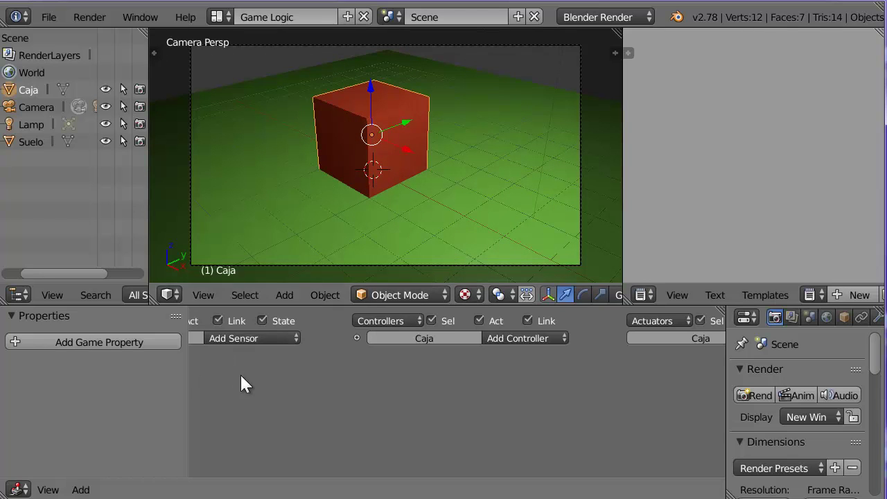
scroll(243, 378, "right", 3)
right_click(456, 219)
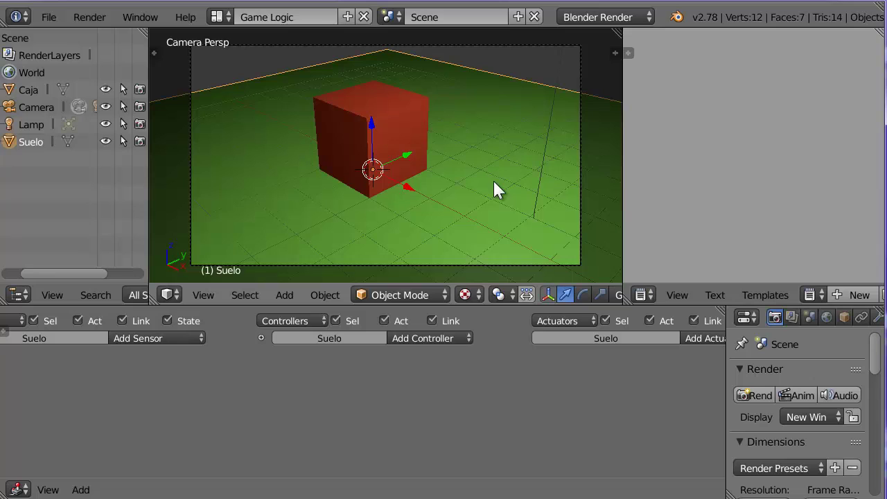
Step: Give Suelo a Mouse sensor wired to a Message actuator with subject 'aviso'
left_click(171, 338)
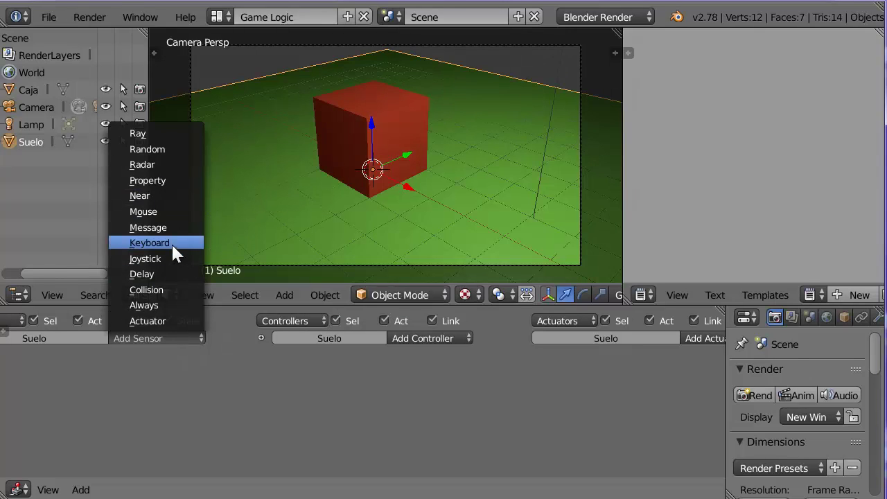
left_click(168, 210)
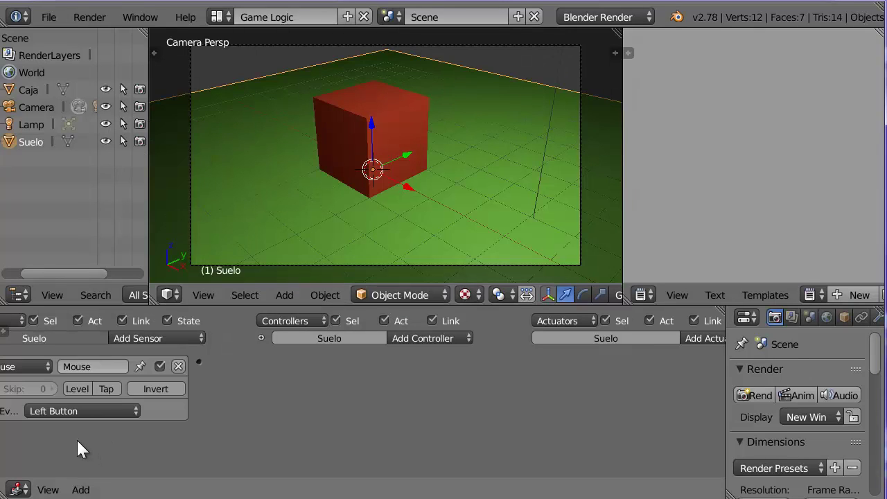
left_click(711, 339)
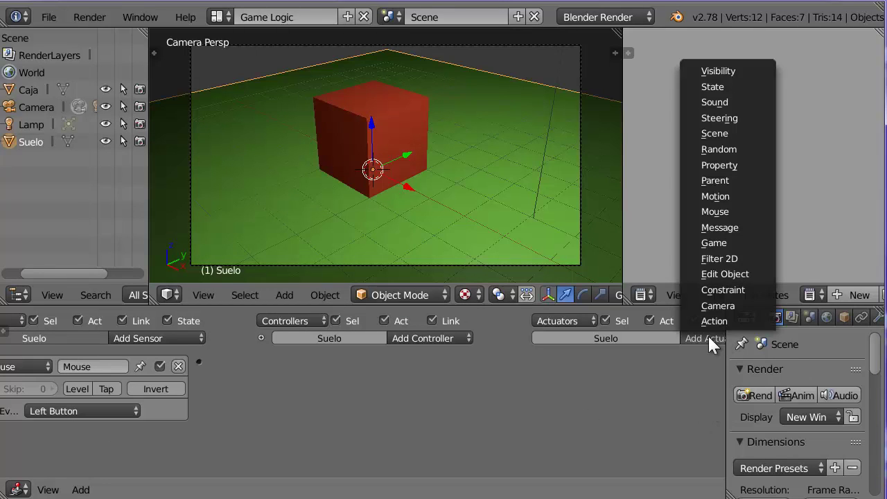
left_click(719, 227)
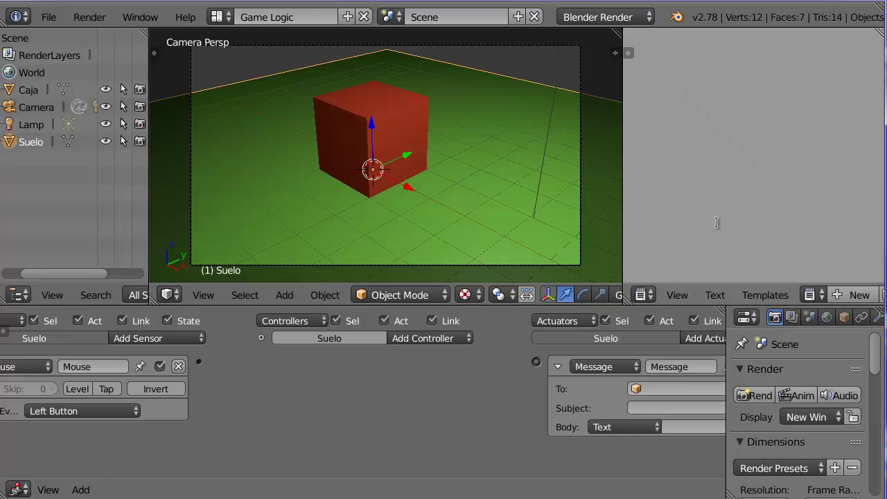
left_click(658, 408)
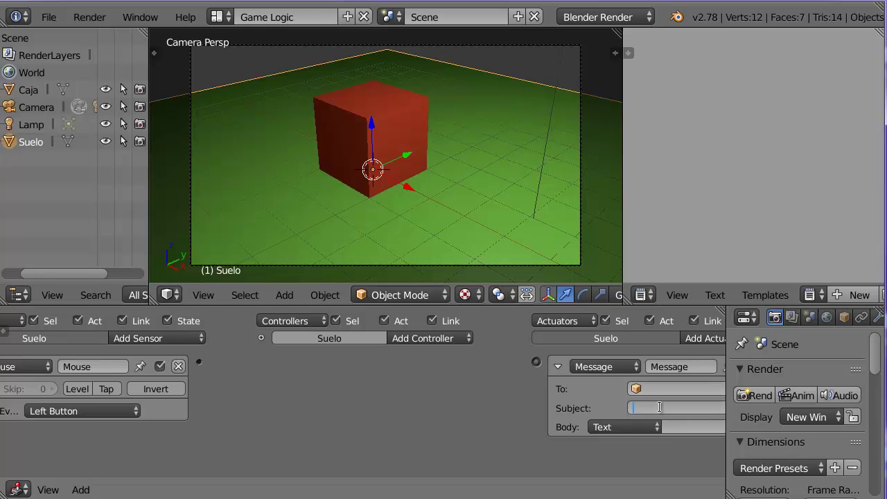
type("aviso")
key("Return")
left_click_drag(199, 361, 532, 360)
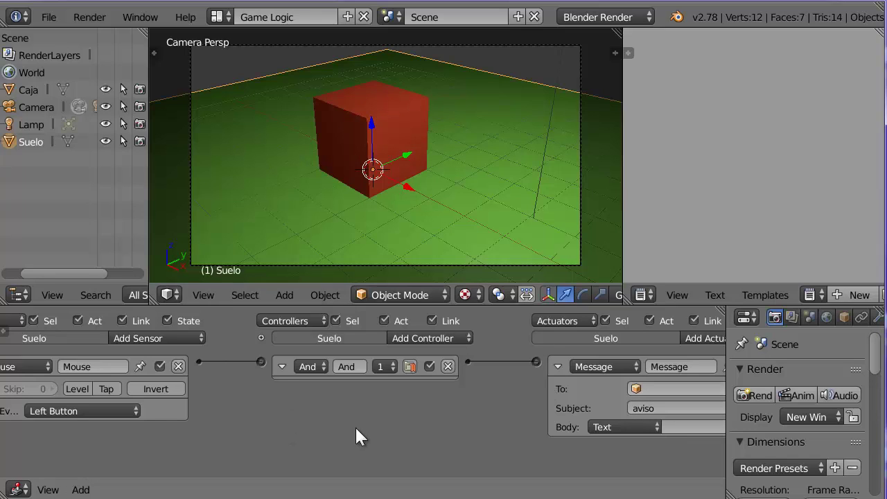
Step: Select the cube Caja and add a Message sensor with subject 'aviso'
right_click(397, 108)
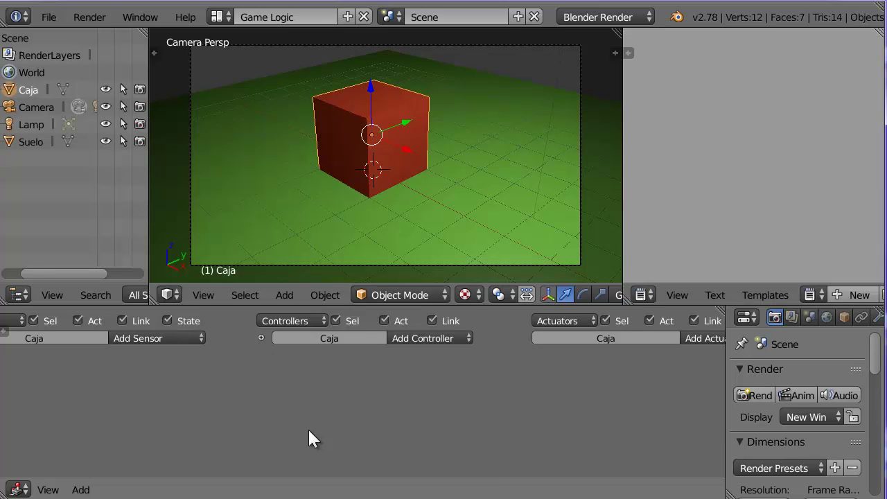
left_click(175, 335)
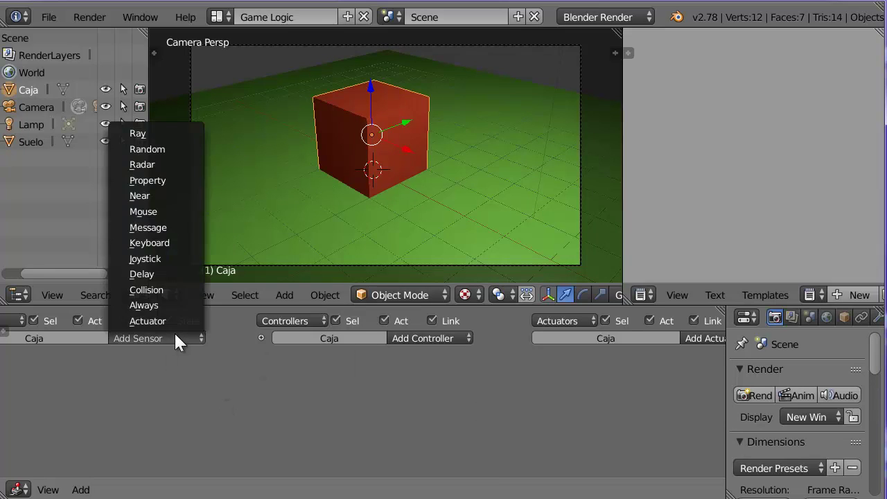
left_click(173, 228)
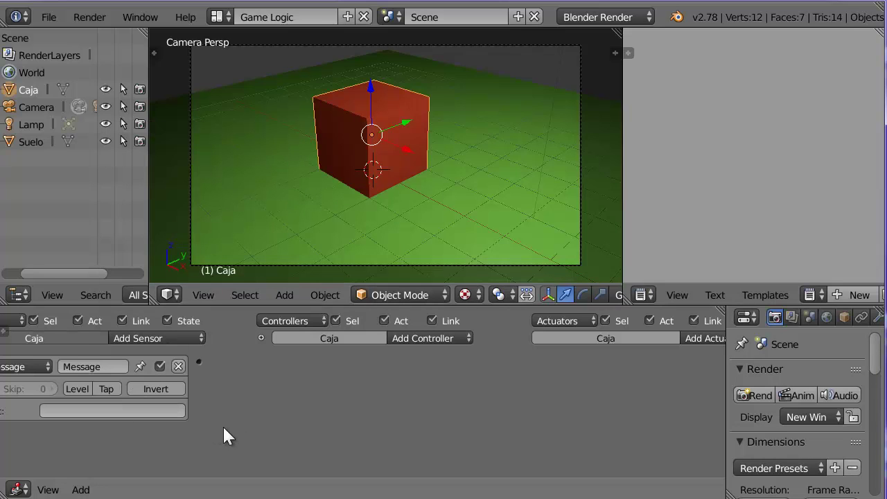
scroll(223, 430, "up", 2, "ctrl")
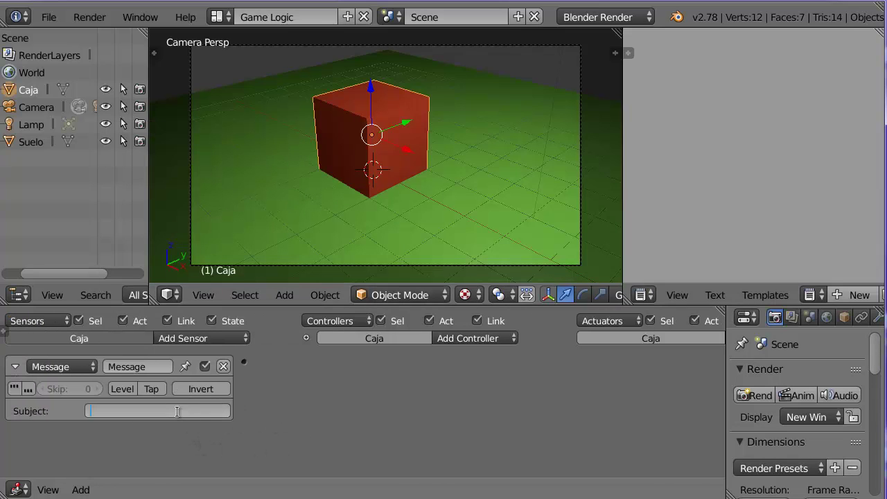
type("aviso")
key("Return")
scroll(376, 394, "down", 2, "ctrl")
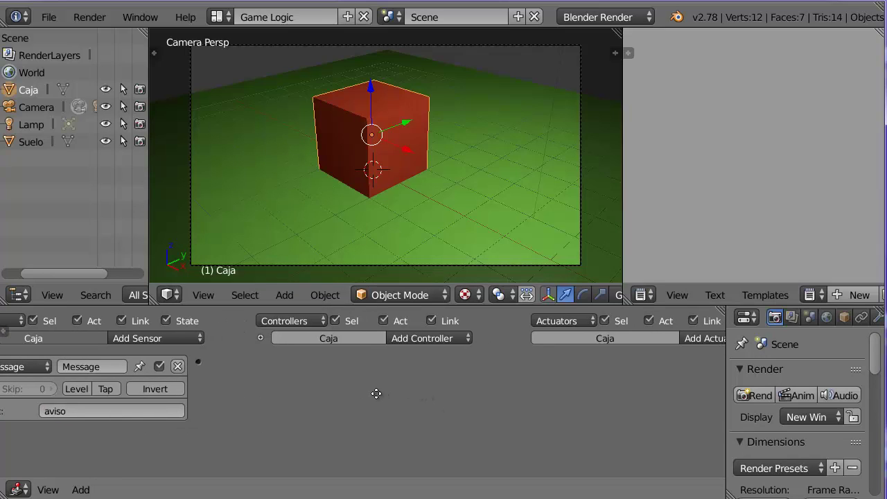
scroll(391, 391, "down", 2, "ctrl")
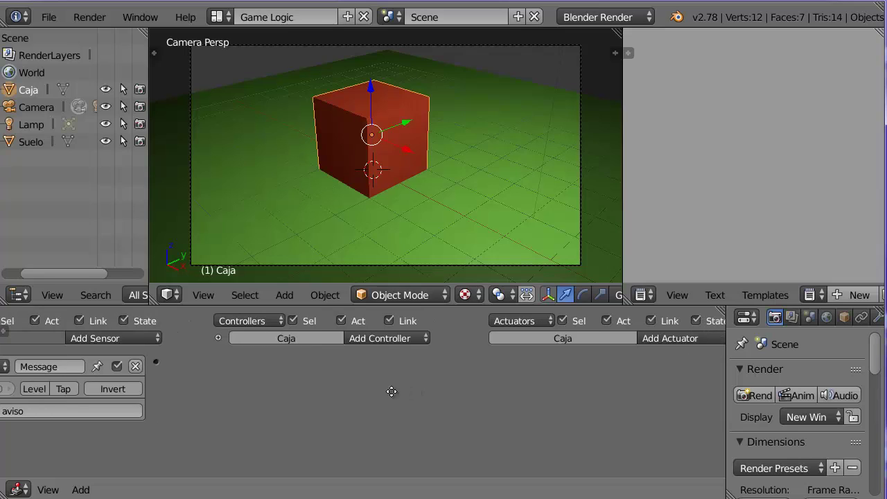
Step: Show Caja's state layers and link its aviso Message sensor to a new And controller in state 1
left_click(219, 338)
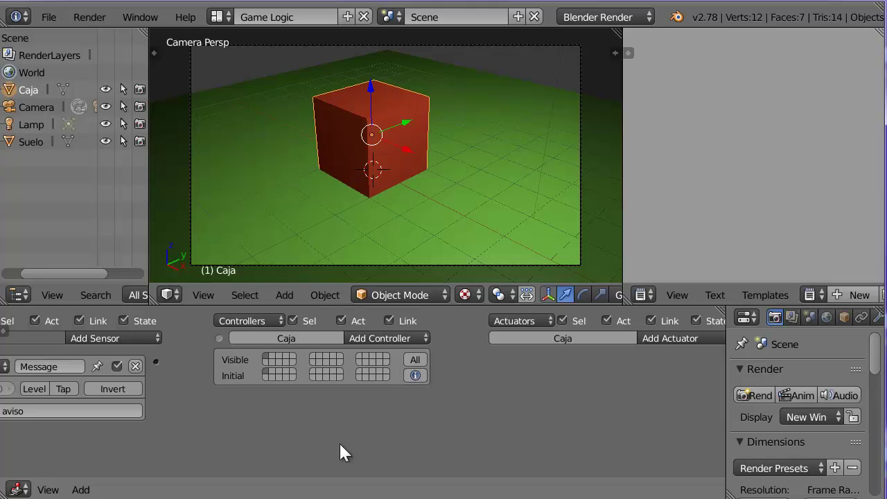
left_click(374, 338)
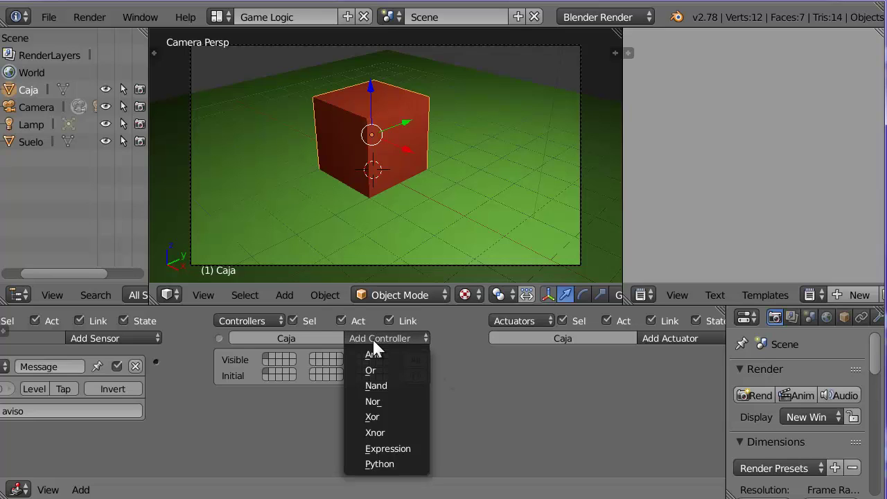
left_click(377, 356)
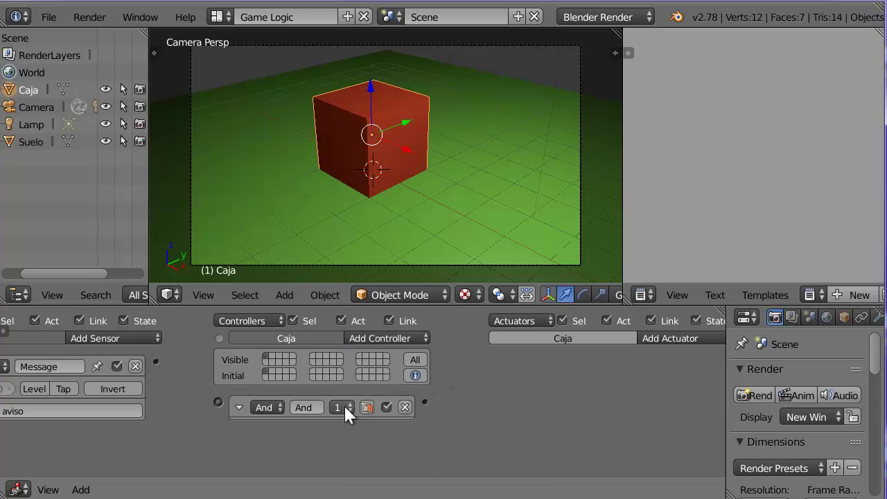
left_click(349, 407)
left_click_drag(192, 387, 218, 401)
left_click(273, 359)
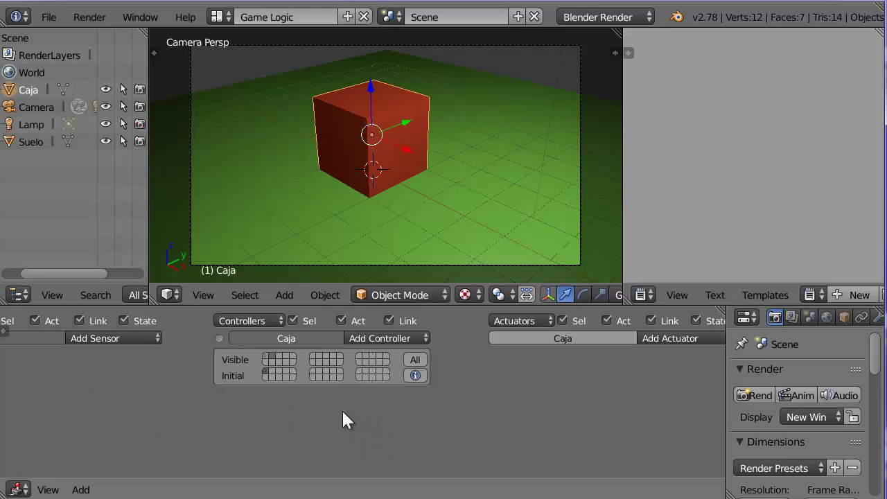
left_click(266, 356)
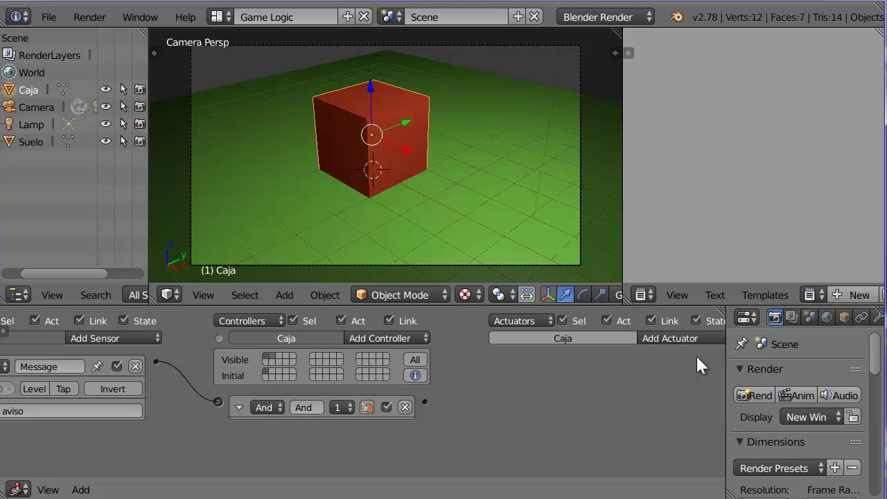
Step: Wire Caja's And controller to a new State actuator set to Add State with its target bit marked
left_click(680, 338)
left_click(679, 336)
left_click(691, 334)
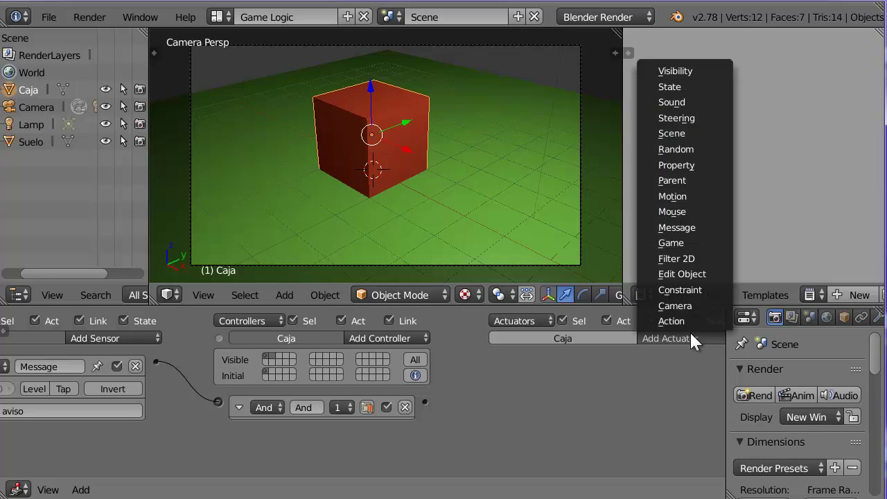
left_click(676, 86)
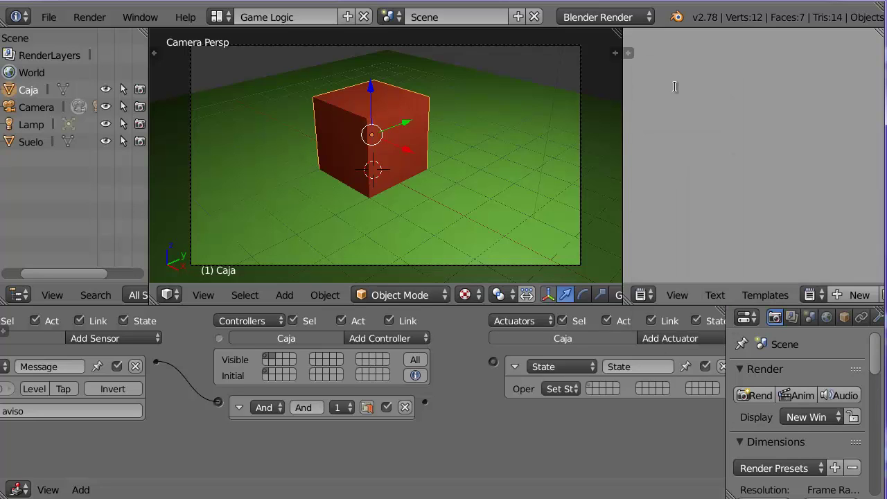
left_click_drag(424, 401, 493, 361)
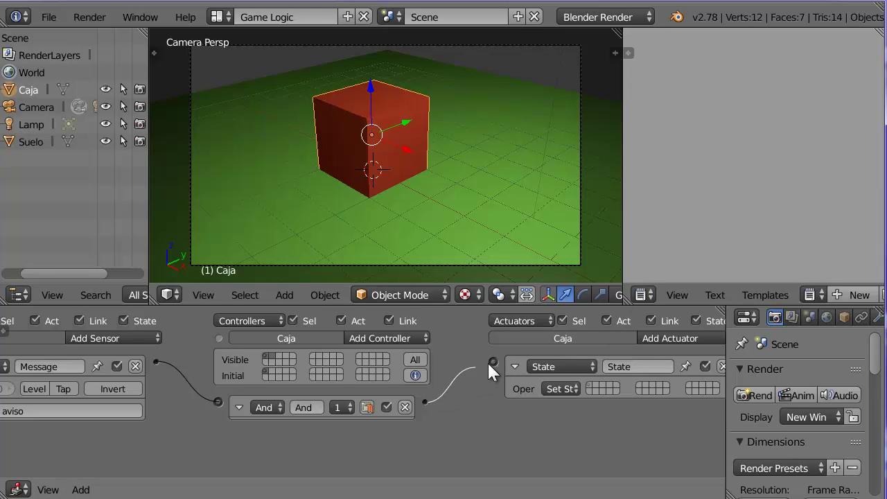
left_click(563, 390)
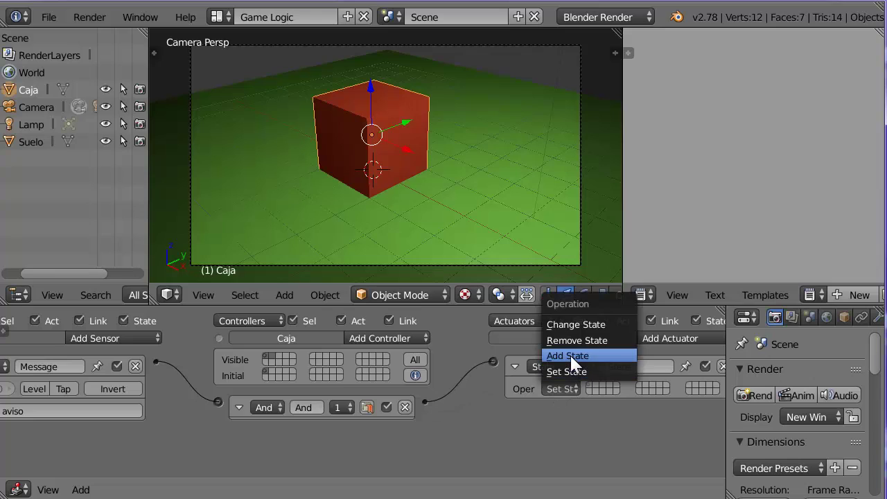
left_click(570, 355)
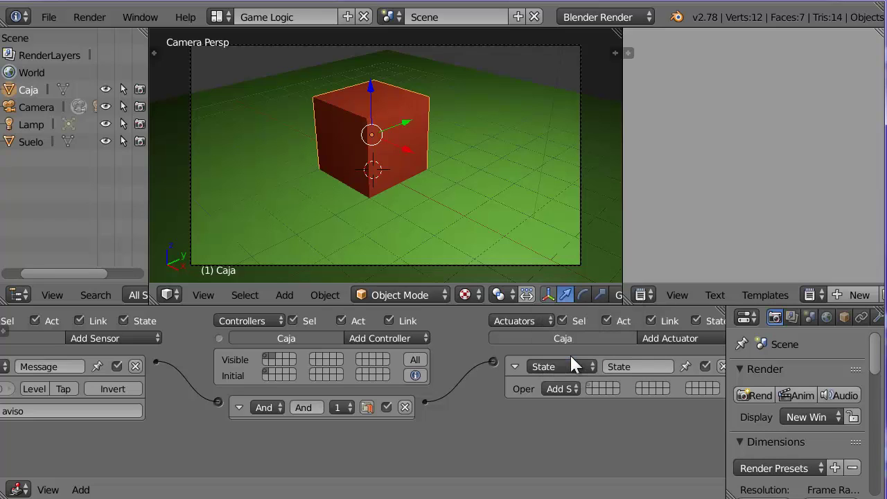
left_click(595, 385)
Step: Add a Delay sensor to Caja with a delay of 120
middle_click_drag(205, 444, 293, 429)
left_click(184, 338)
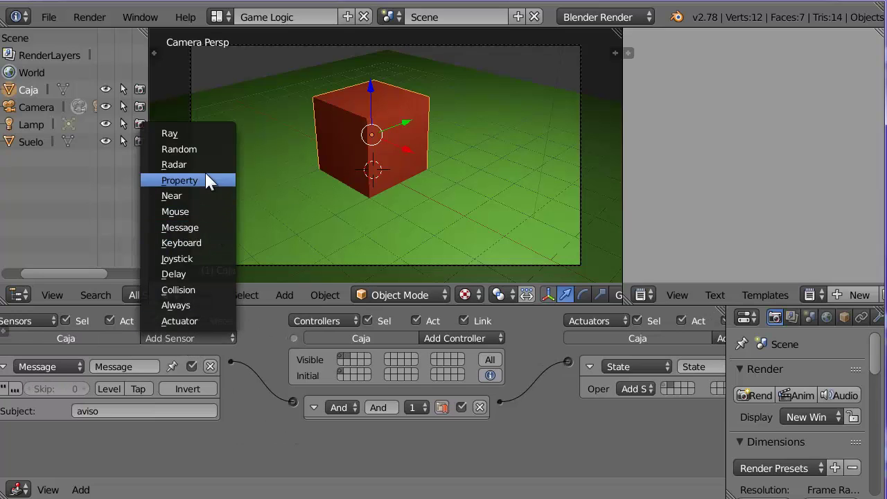
left_click(184, 274)
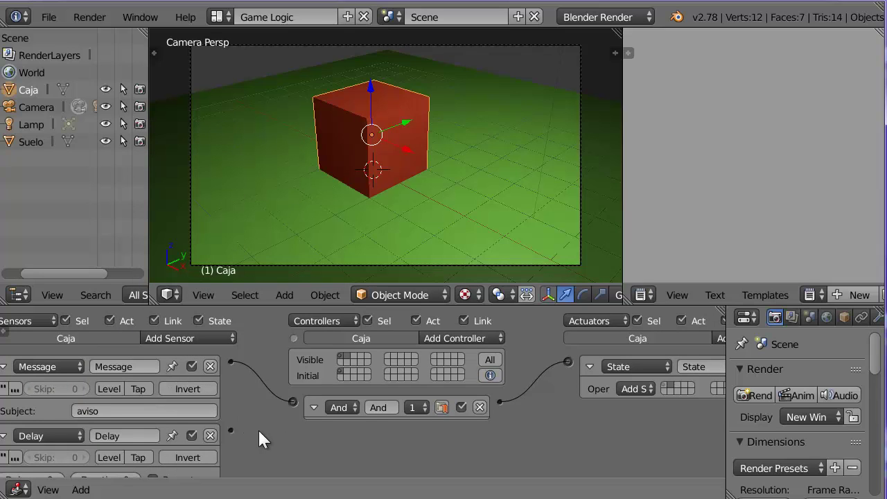
middle_click_drag(294, 434, 307, 407)
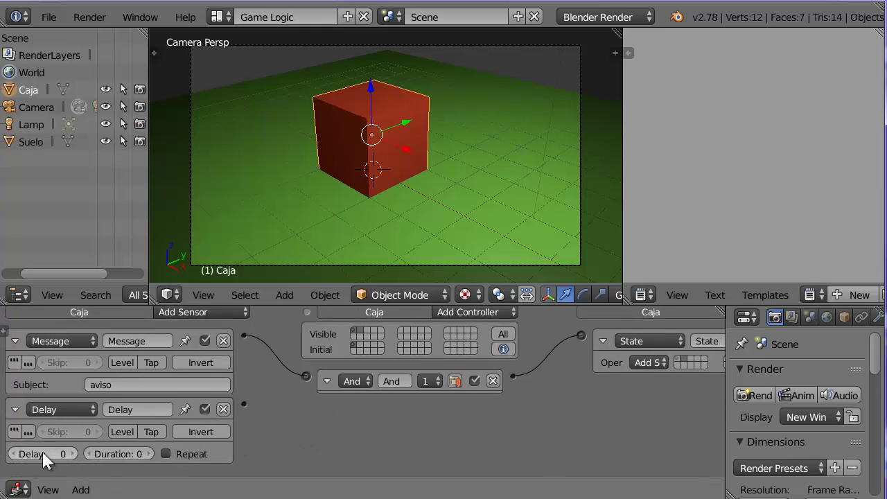
left_click(42, 452)
type("120")
key("Return")
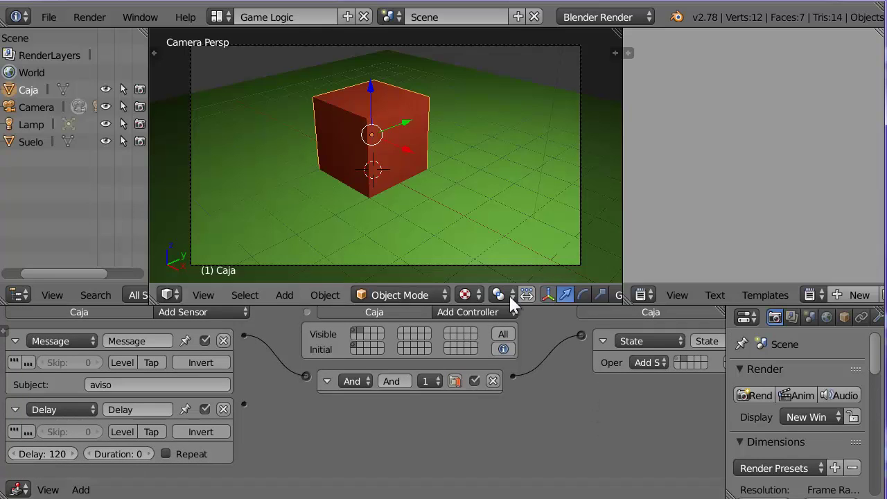
Step: Wire the Delay sensor to a second And controller assigned to state 2
left_click(491, 312)
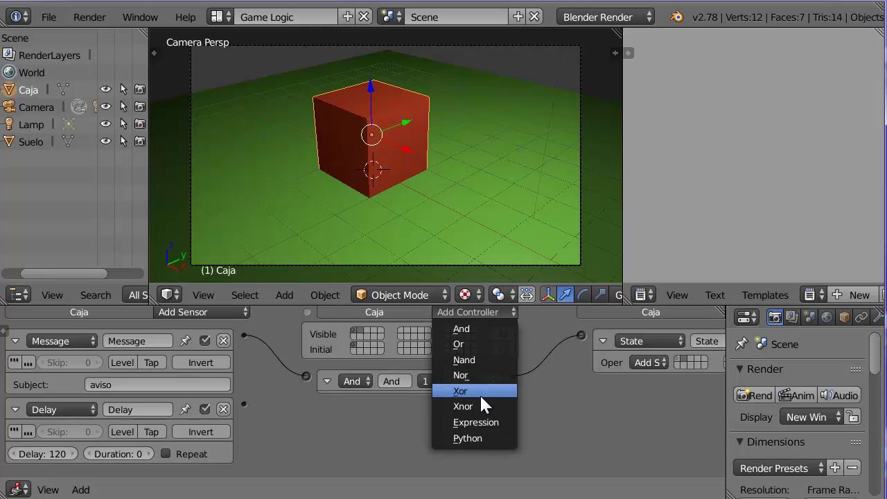
left_click(481, 329)
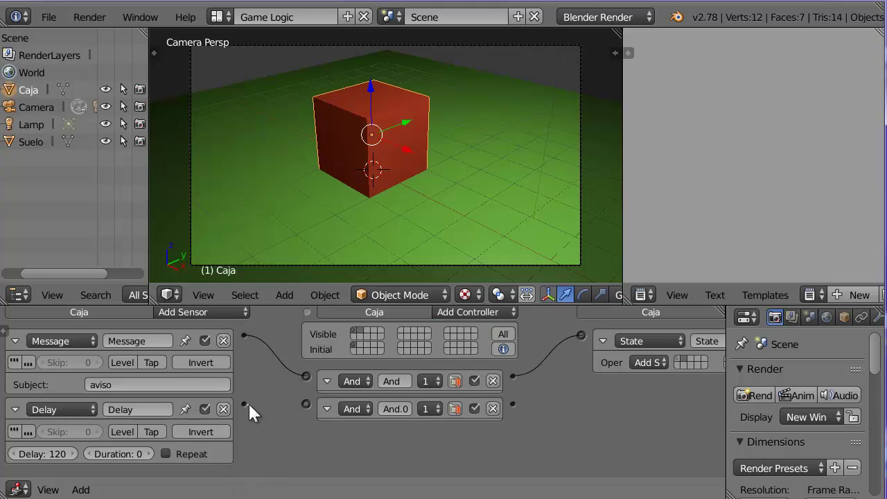
left_click_drag(245, 403, 305, 403)
left_click(435, 407)
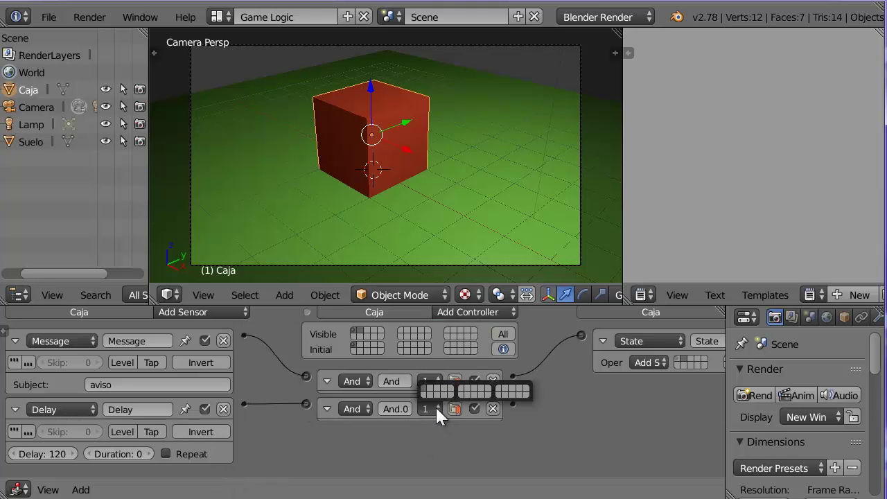
left_click(430, 388)
left_click(430, 383)
left_click(428, 393)
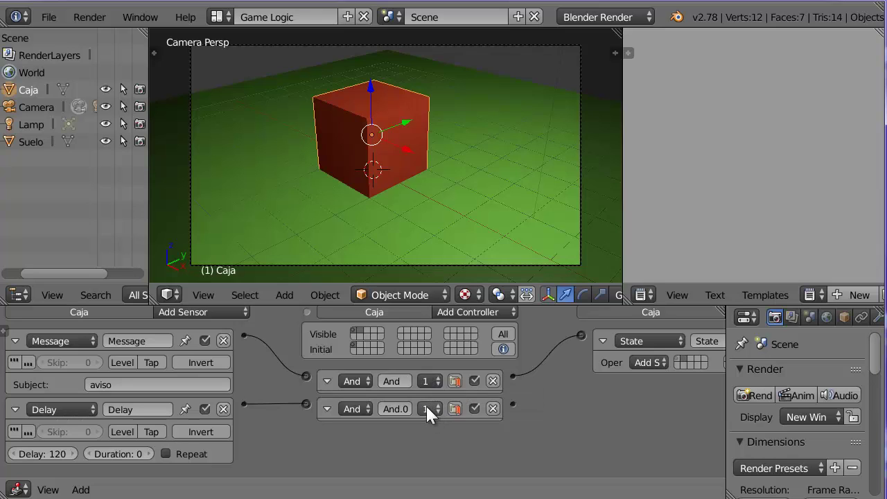
left_click(426, 404)
left_click(428, 385)
left_click(436, 407)
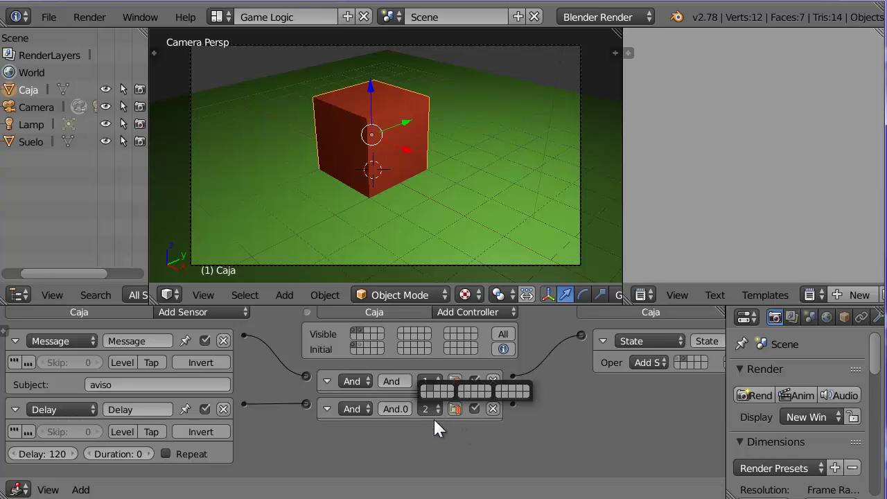
Step: Show the state 1 and state 2 logic bricks together in the state grid
left_click(361, 329)
scroll(362, 336, "up", 1)
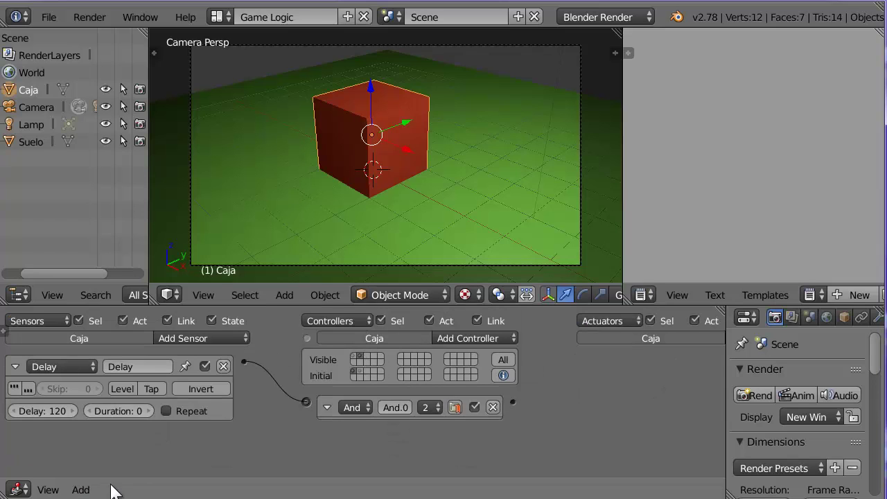
left_click(353, 355, "shift")
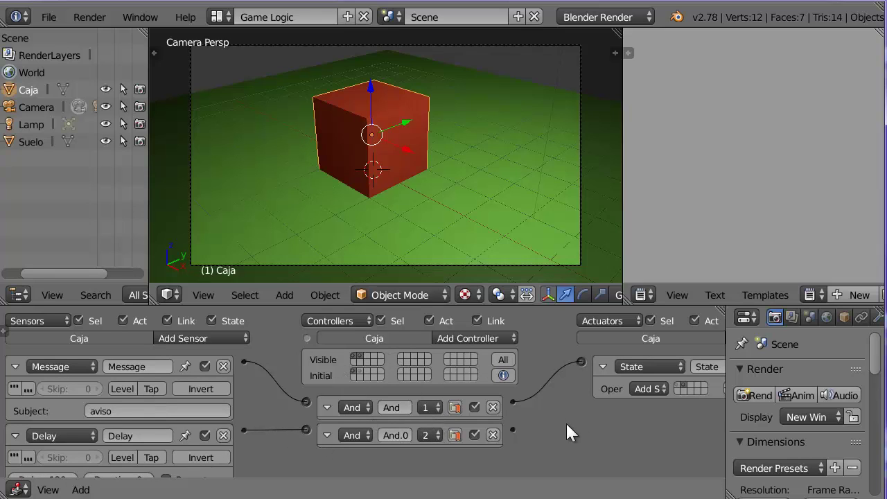
Step: Connect the state-2 And controller to a new Edit Object actuator set to End Object
middle_click_drag(620, 435, 516, 435)
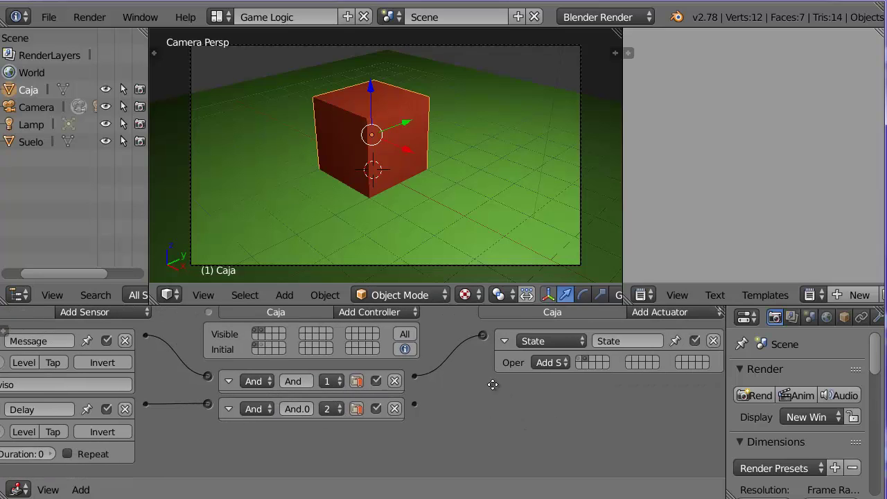
left_click(673, 313)
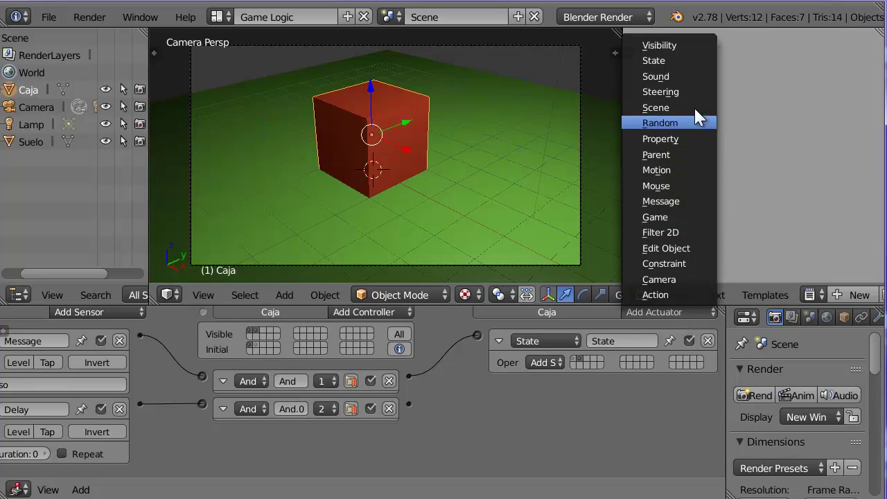
left_click(672, 249)
left_click(627, 409)
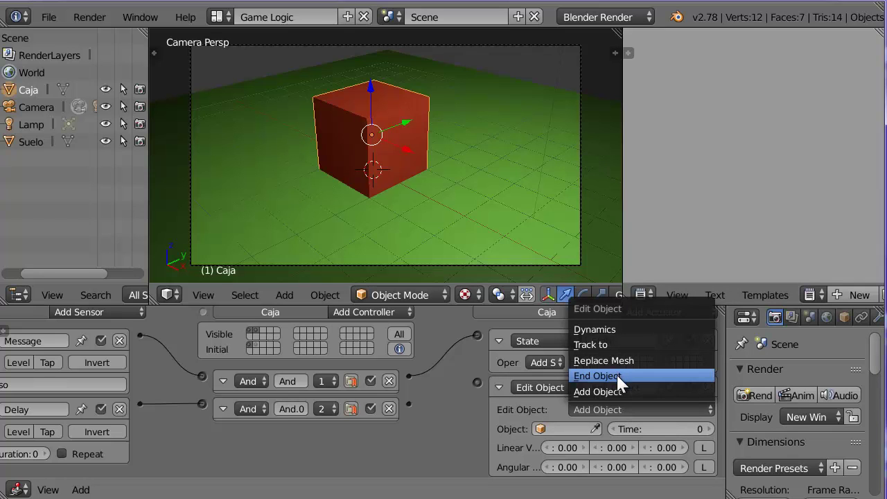
left_click(613, 376)
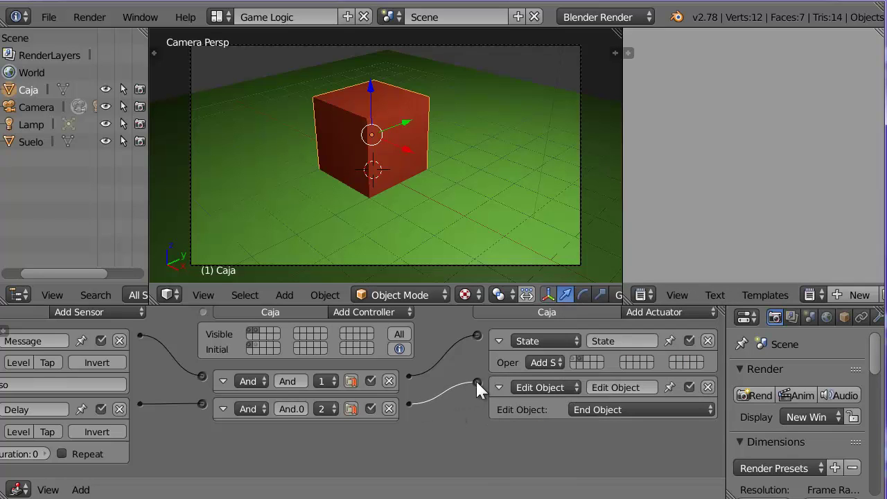
left_click_drag(458, 382, 475, 379)
middle_click_drag(445, 450, 524, 430)
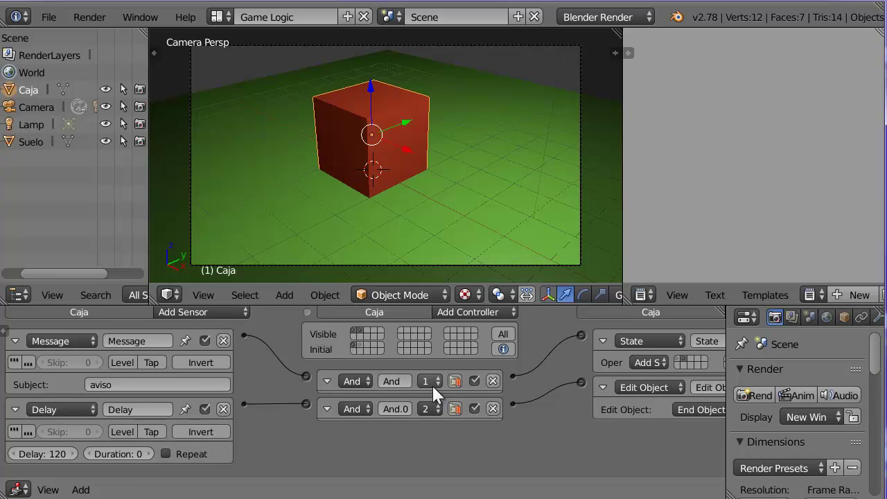
left_click(351, 329)
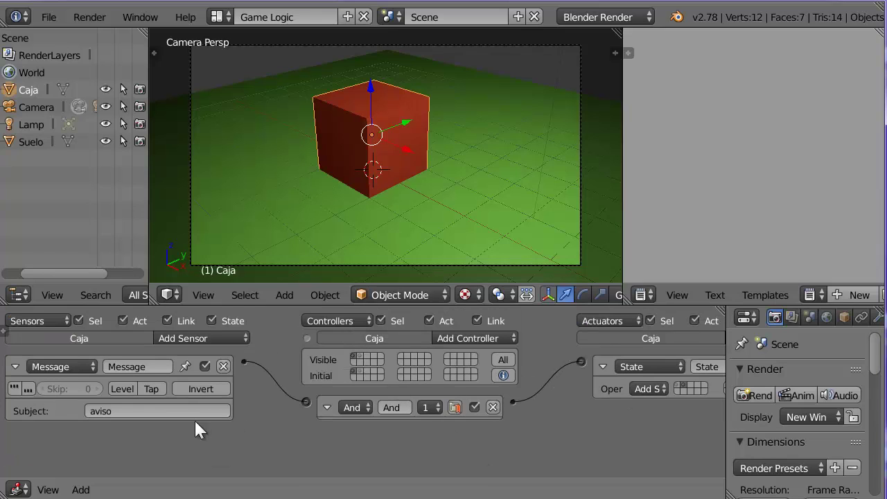
left_click(651, 389)
left_click(648, 361)
left_click(360, 358, "shift")
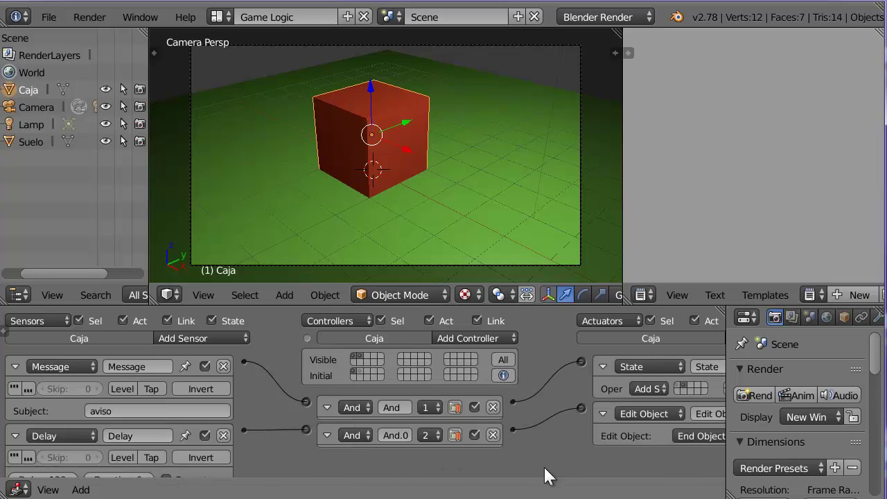
middle_click_drag(425, 475, 439, 423)
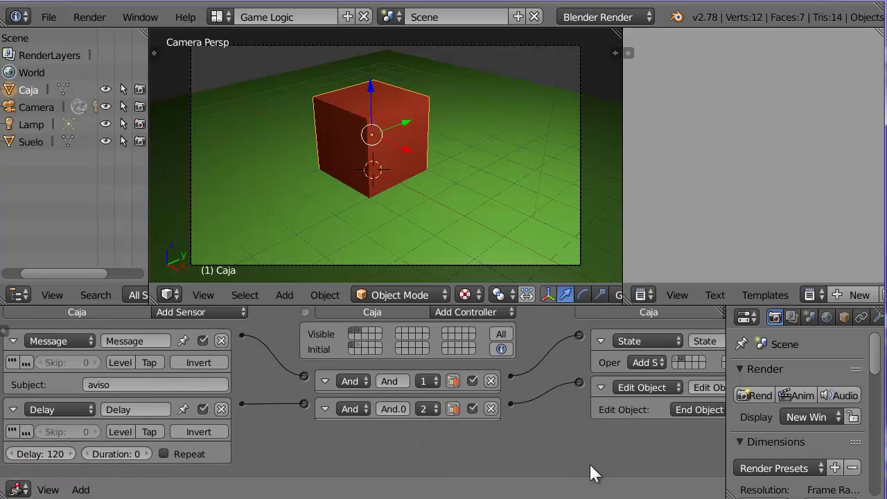
middle_click_drag(563, 449, 460, 451)
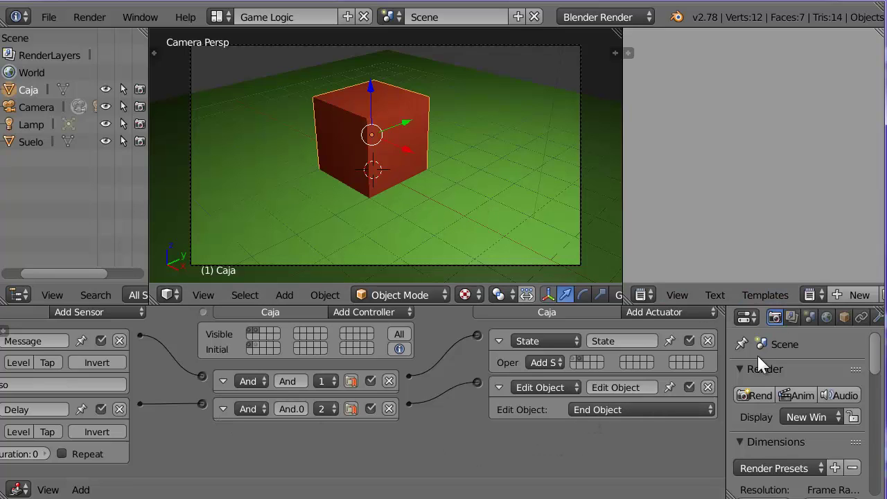
Step: Widen the Properties editor and switch the render engine to Blender Game
left_click_drag(874, 352, 874, 375)
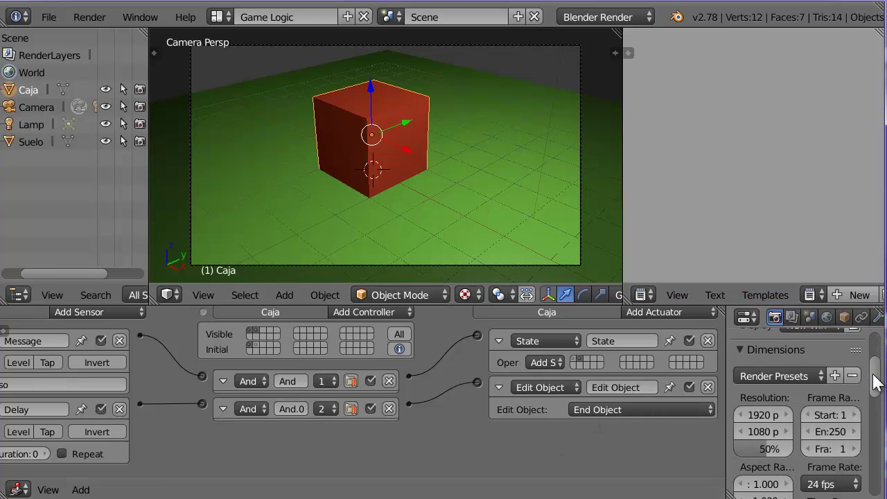
left_click_drag(726, 369, 668, 368)
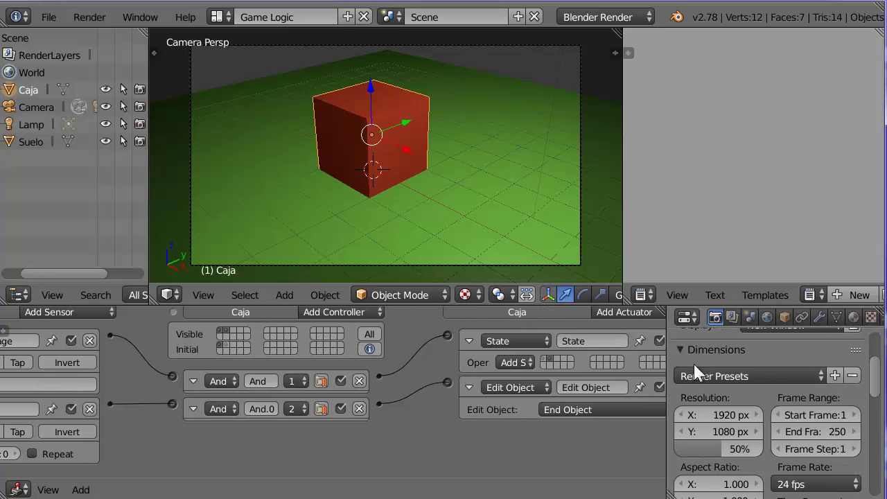
mouse_move(876, 384)
left_mouse_down()
mouse_move(883, 489)
mouse_move(878, 449)
left_mouse_up()
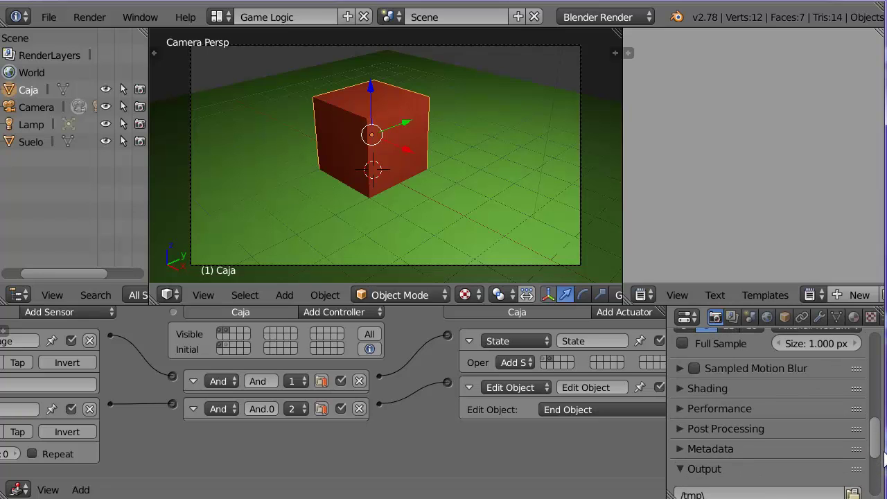
left_click(594, 17)
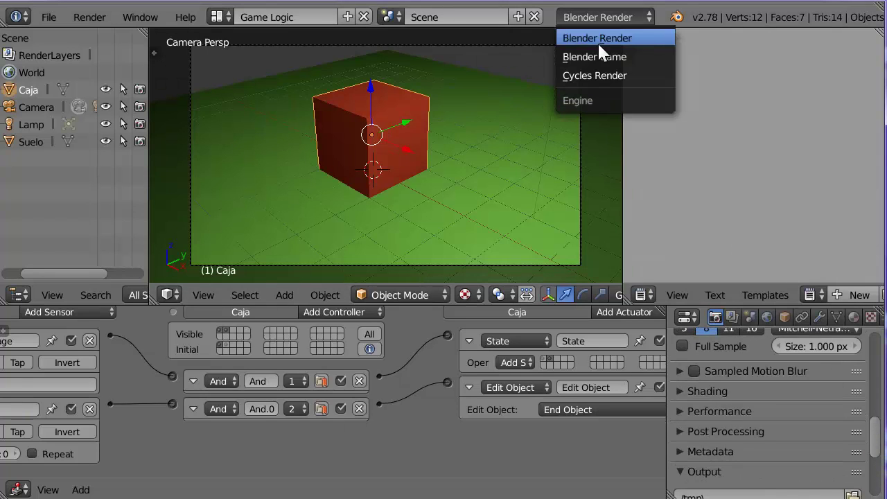
left_click(596, 56)
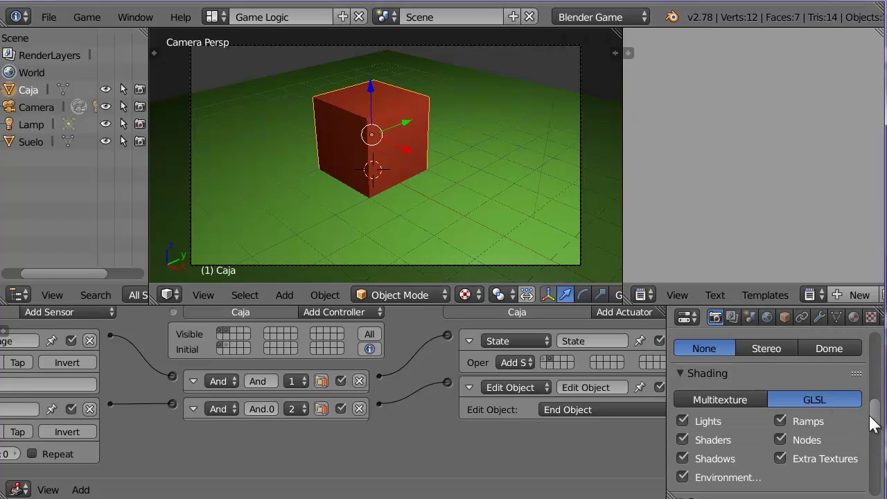
Step: Enable the Mouse Cursor display option for the running game
left_click_drag(874, 424, 875, 481)
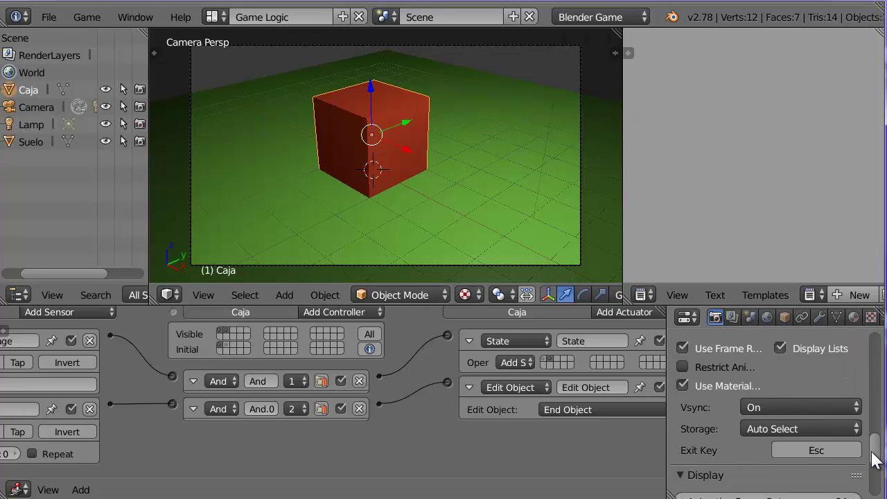
left_click(783, 431)
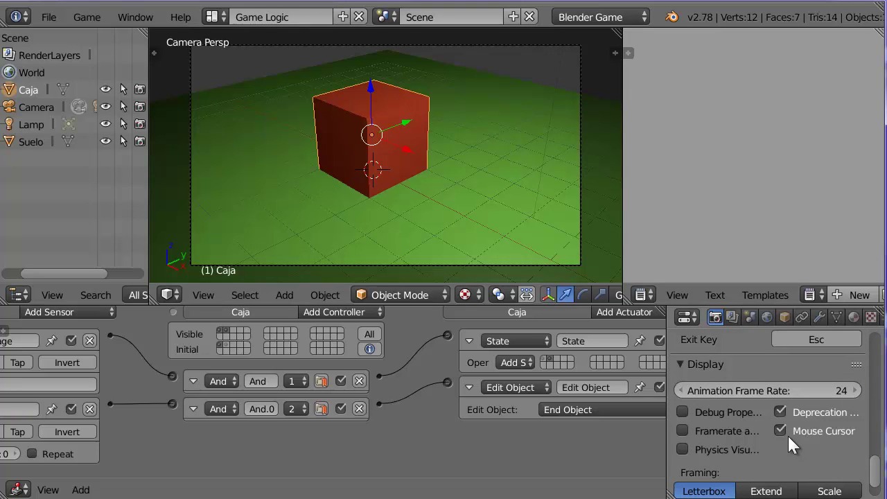
middle_click_drag(330, 453, 473, 440)
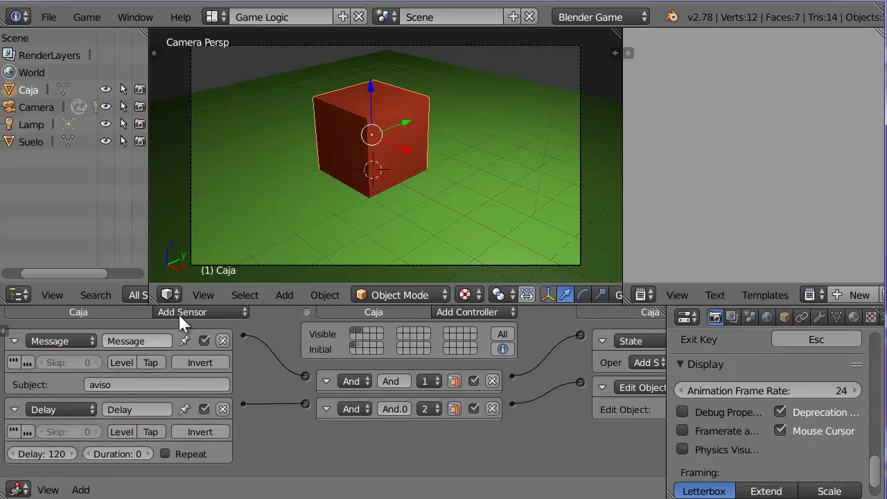
right_click(494, 177)
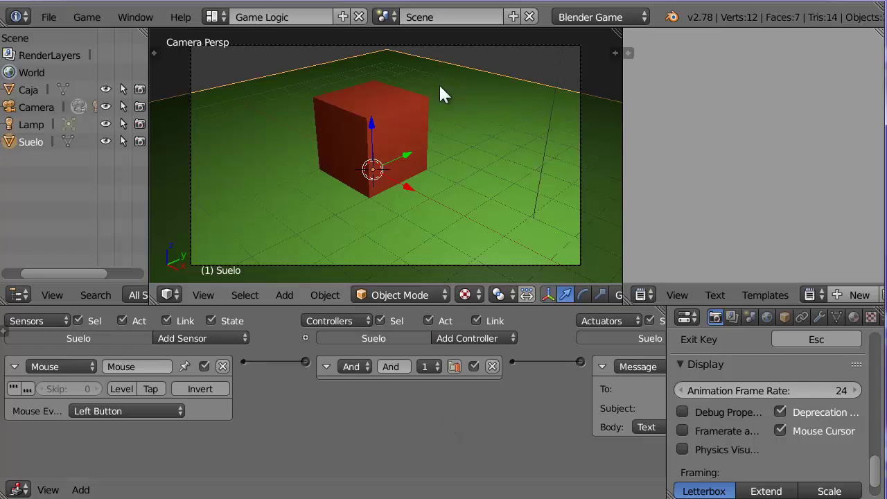
middle_click_drag(561, 405, 552, 397)
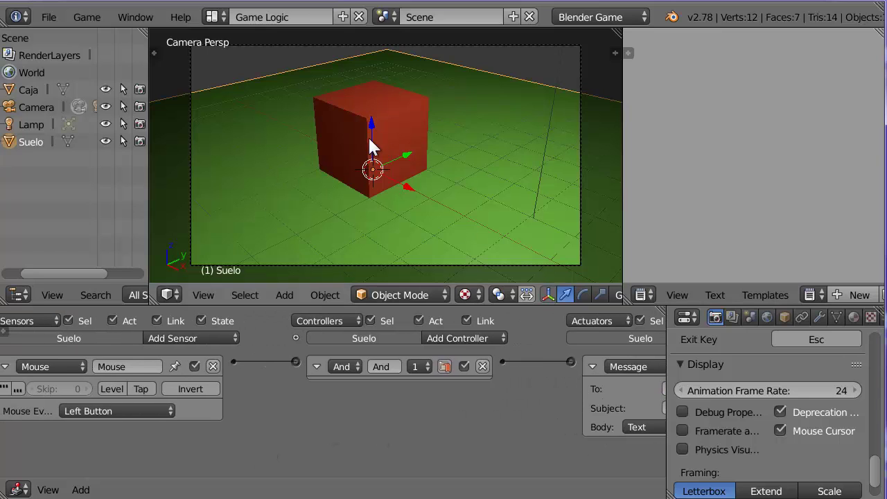
right_click(391, 124)
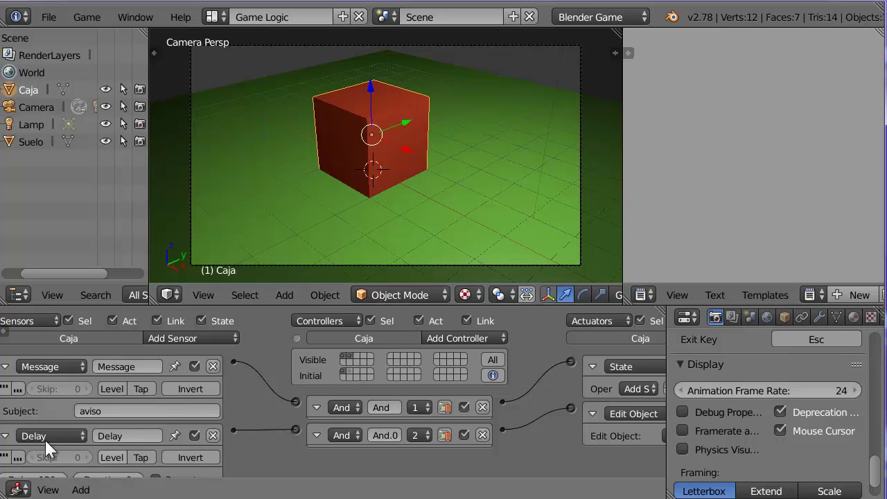
mouse_move(415, 455)
middle_mouse_down()
mouse_move(426, 460)
mouse_move(476, 420)
middle_mouse_up()
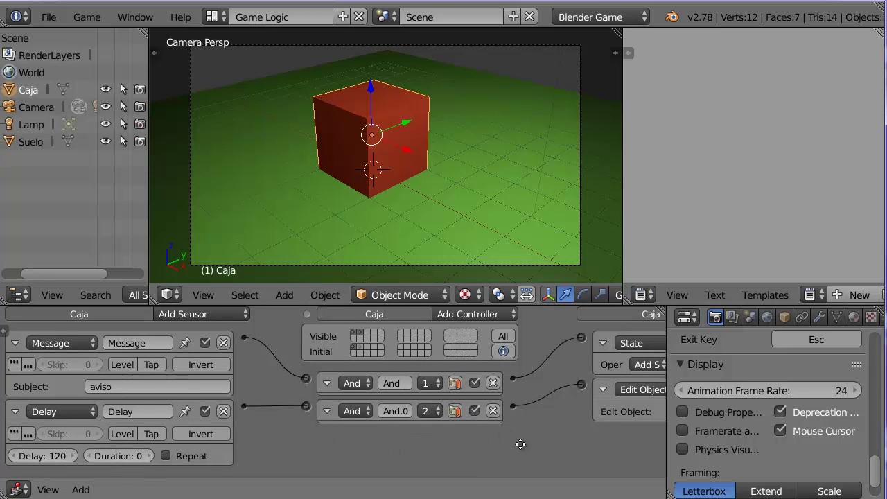
mouse_move(521, 444)
middle_mouse_down()
mouse_move(441, 448)
mouse_move(521, 442)
middle_mouse_up()
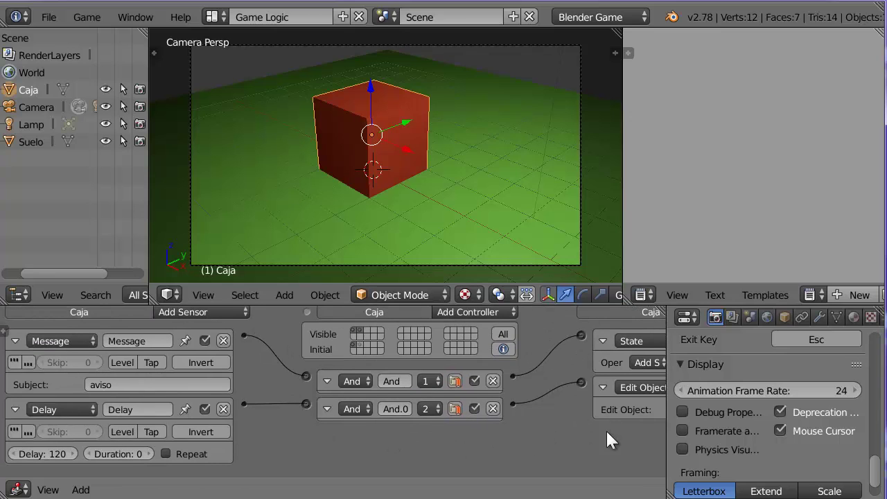
middle_click_drag(607, 431, 603, 431)
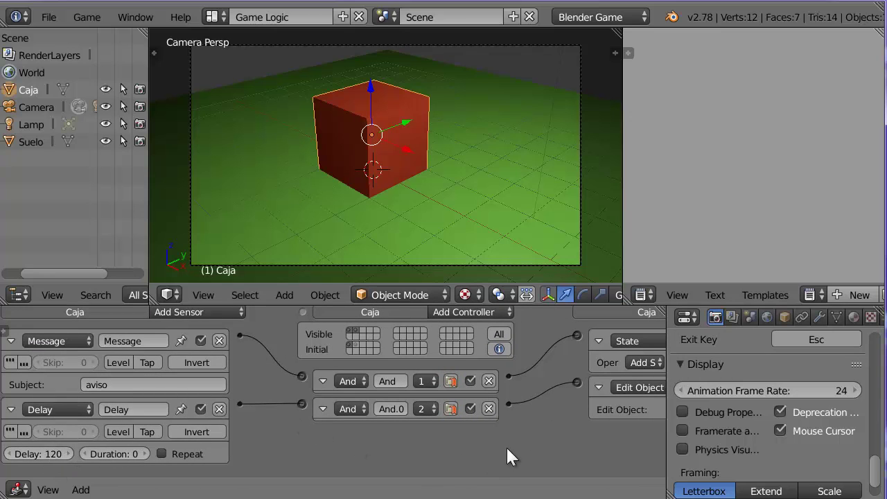
mouse_move(506, 448)
middle_mouse_down()
mouse_move(409, 453)
mouse_move(511, 461)
middle_mouse_up()
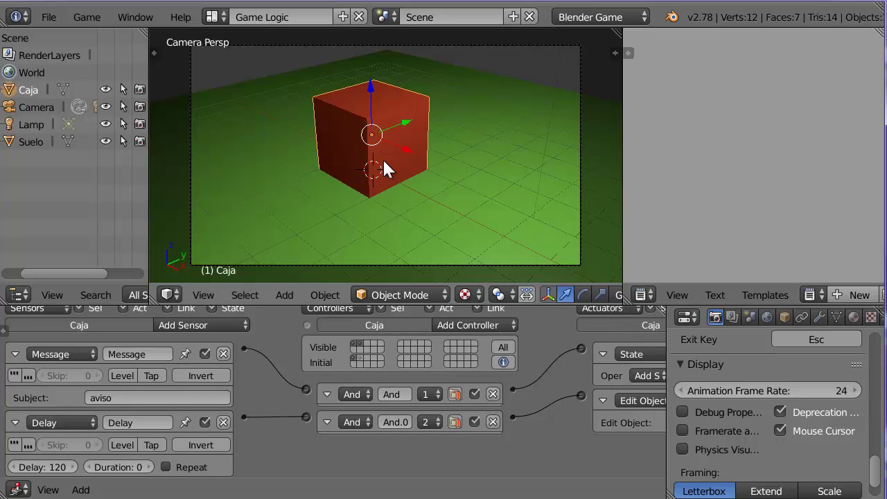
Step: Start the game engine with P to run the scene in the viewport
key("p")
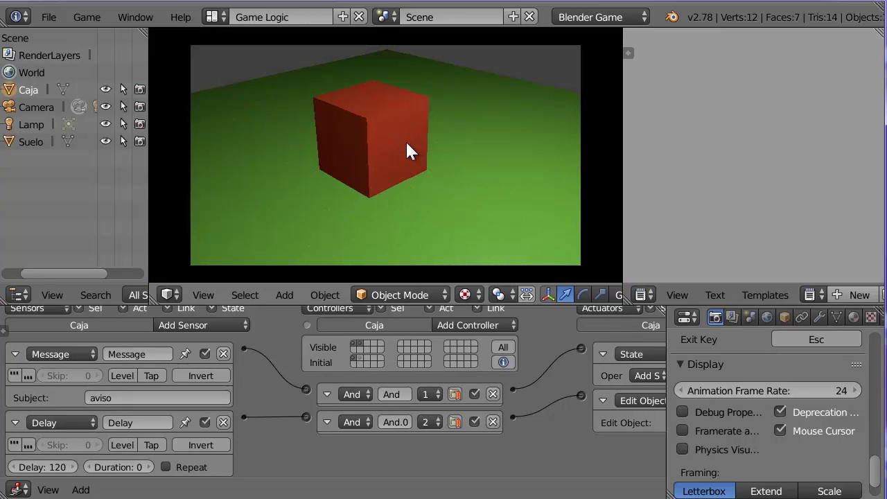